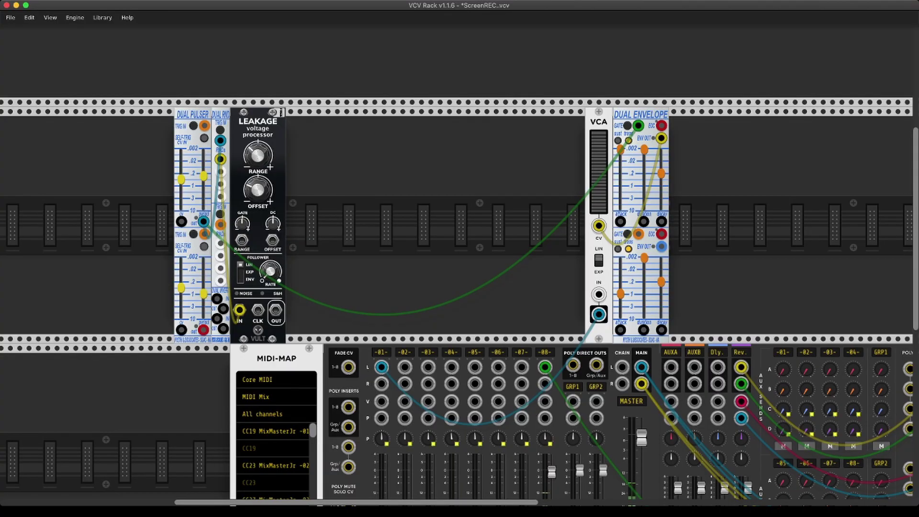
Add the dRiz harmonic oscillator module with eight harmonics outputs in the gap between the Leakage and VCA modules.
key(Return)
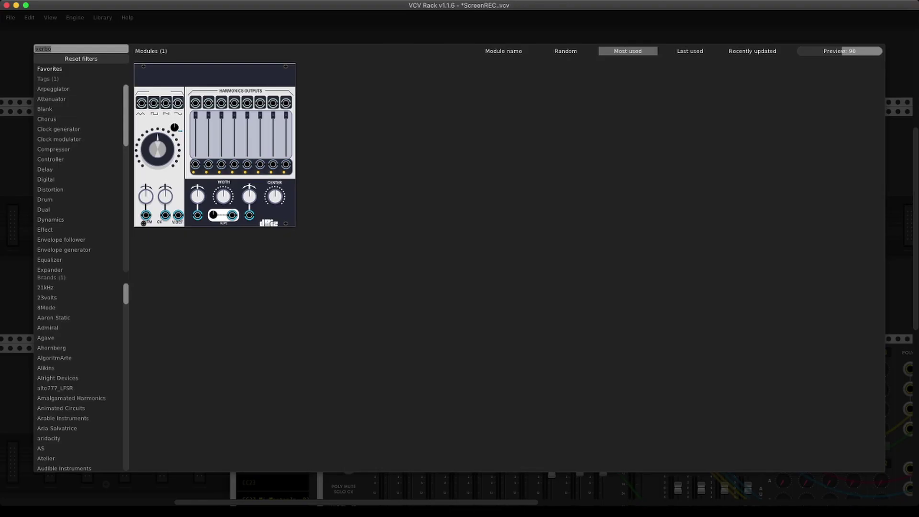
click(282, 169)
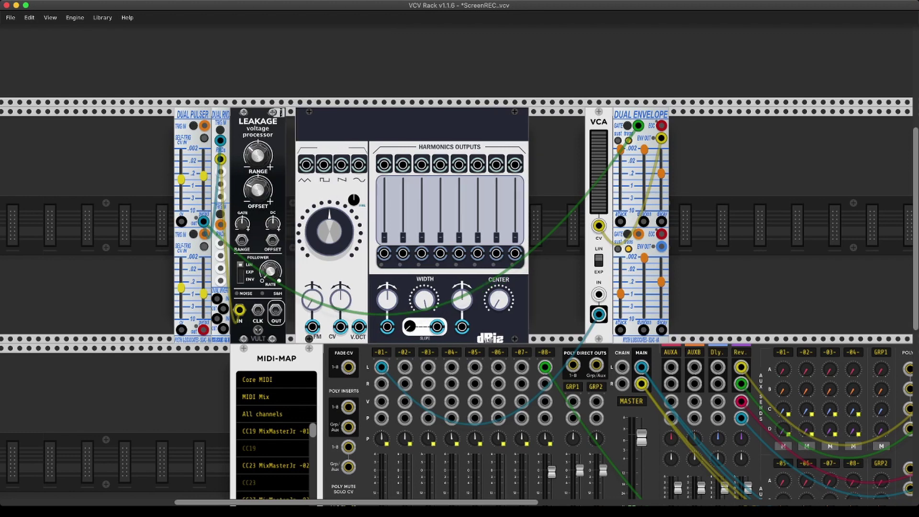
drag(411, 124, 421, 124)
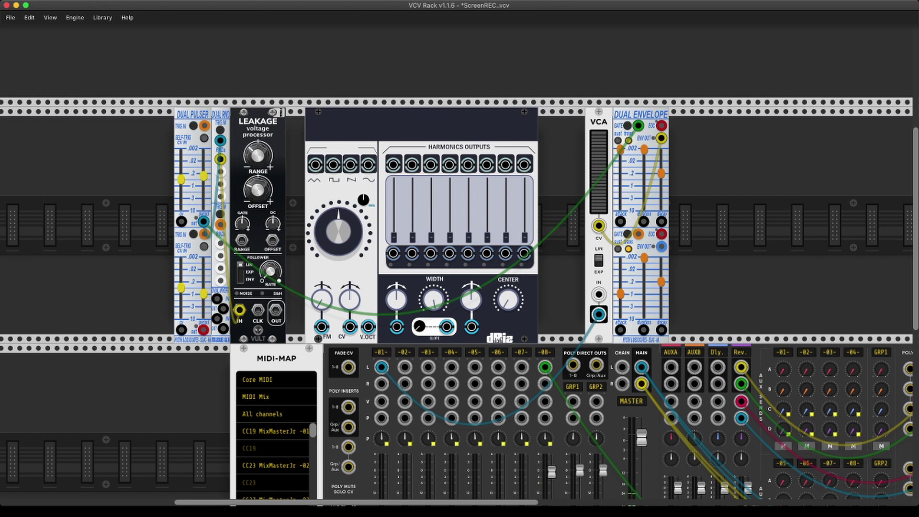
Patch the oscillator's sine output into the VCA input and unplug the envelope cable from the VCA's CV input.
drag(368, 164, 598, 294)
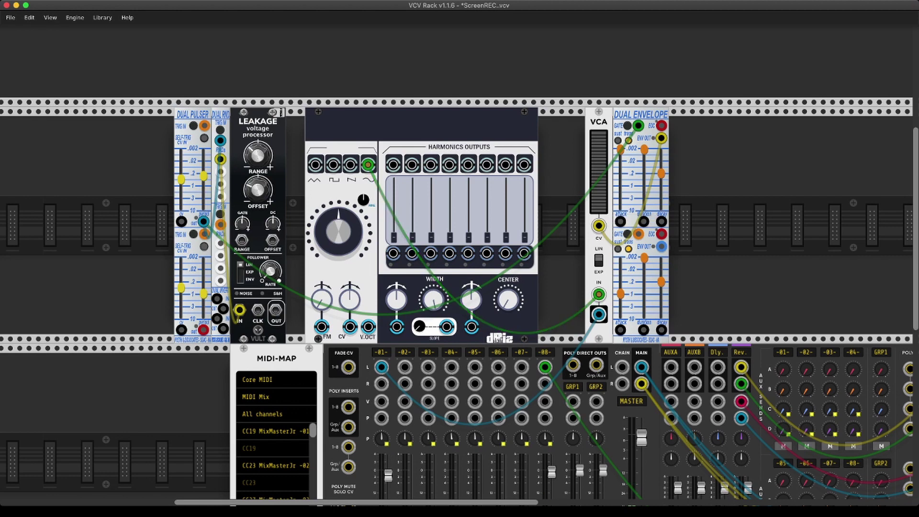
drag(598, 225, 574, 254)
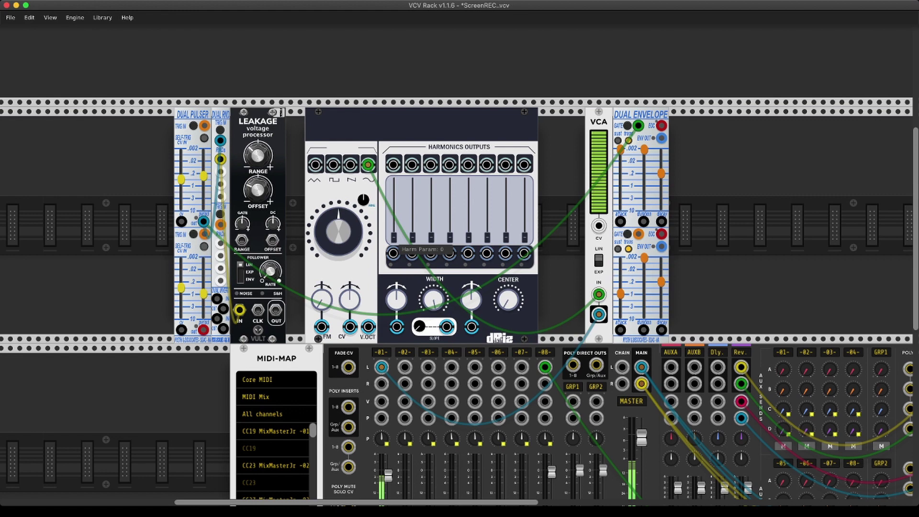
Raise the oscillator's eight harmonic sliders to varied levels.
drag(393, 238, 393, 199)
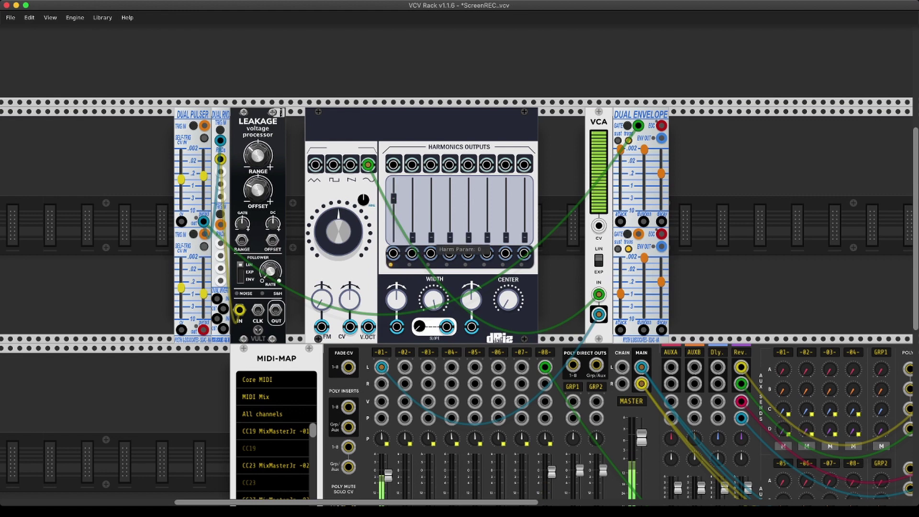
drag(430, 238, 431, 203)
drag(468, 238, 524, 206)
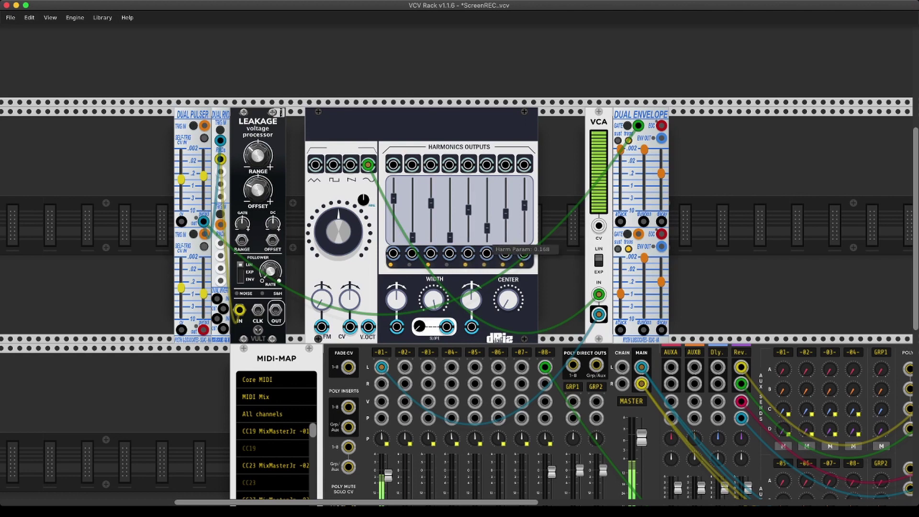
drag(449, 237, 412, 222)
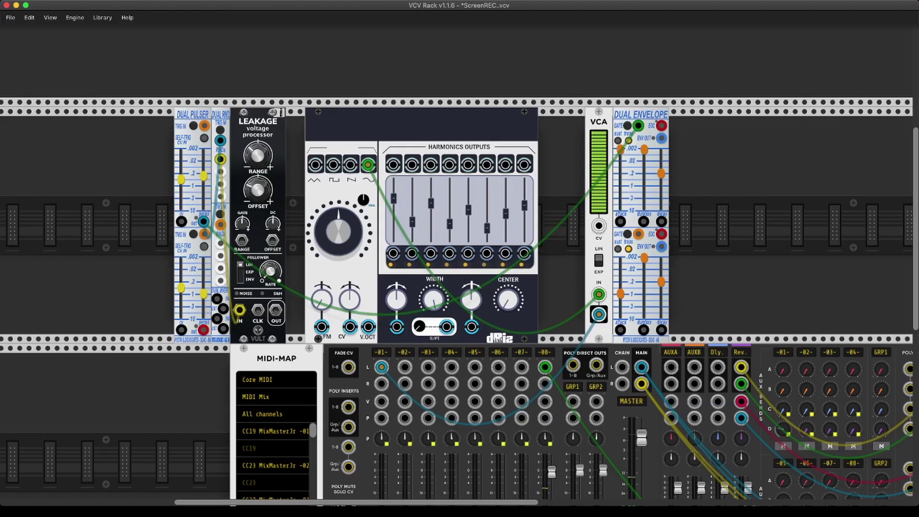
Patch the Leakage output into the oscillator's V/OCT input and reconnect the upper envelope's output to the VCA's CV input.
drag(276, 311, 367, 326)
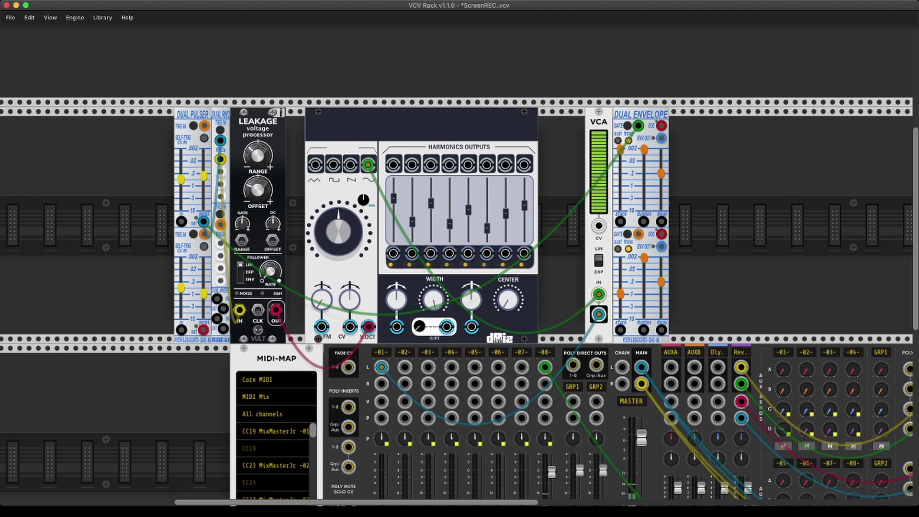
drag(598, 226, 661, 138)
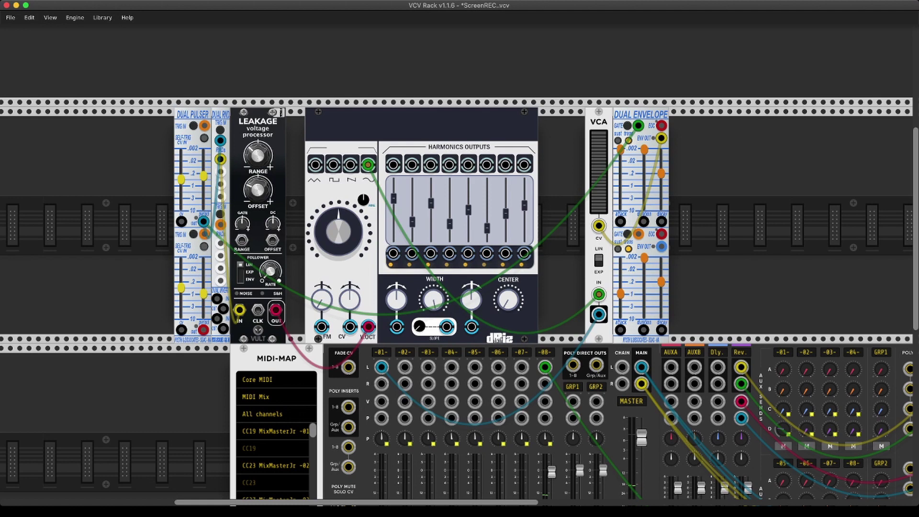
Patch the dual random module's eight outputs into the CV inputs of the oscillator's eight harmonics.
drag(220, 171, 392, 253)
drag(220, 183, 468, 253)
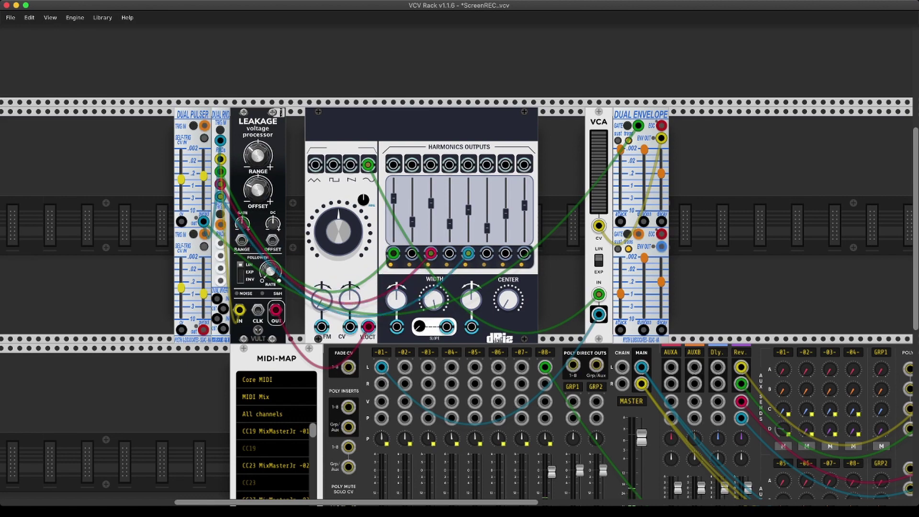
drag(220, 243, 220, 159)
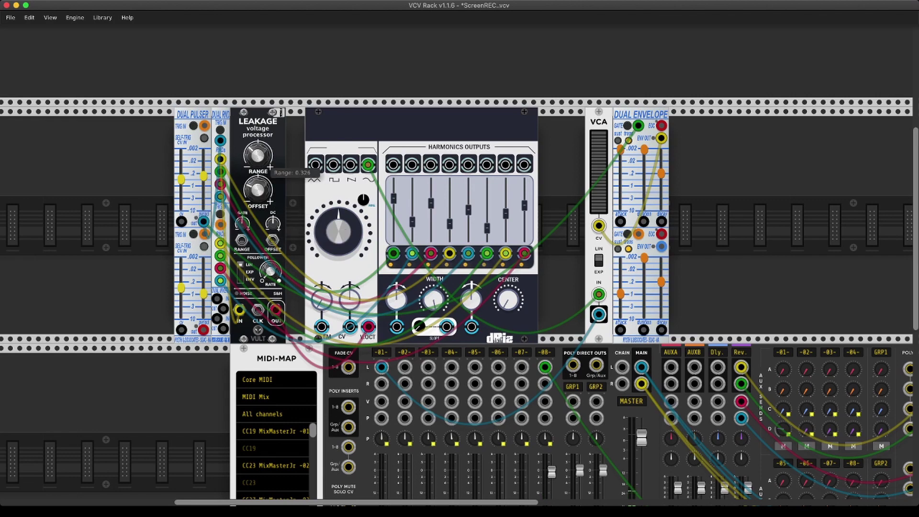
Adjust the Leakage module's Range knob and lengthen the upper envelope's decay.
scroll(220, 159, down, 1)
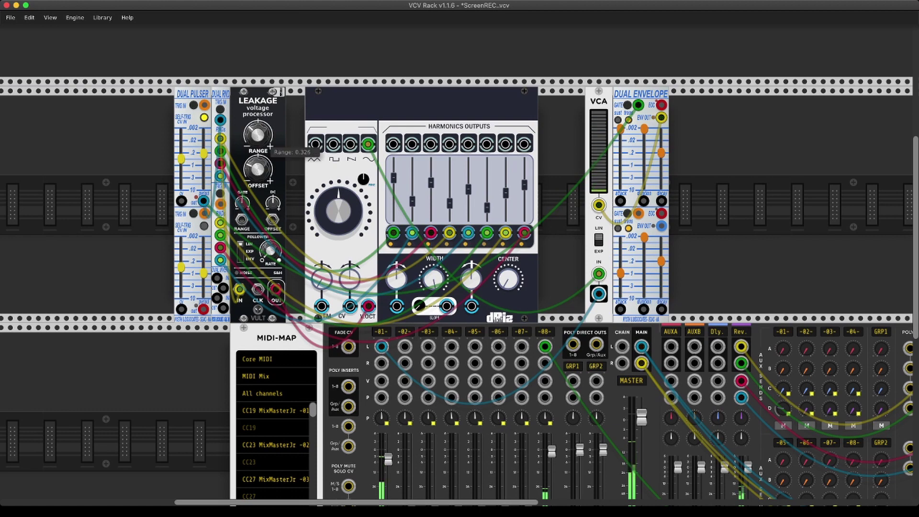
mouse_move(262, 176)
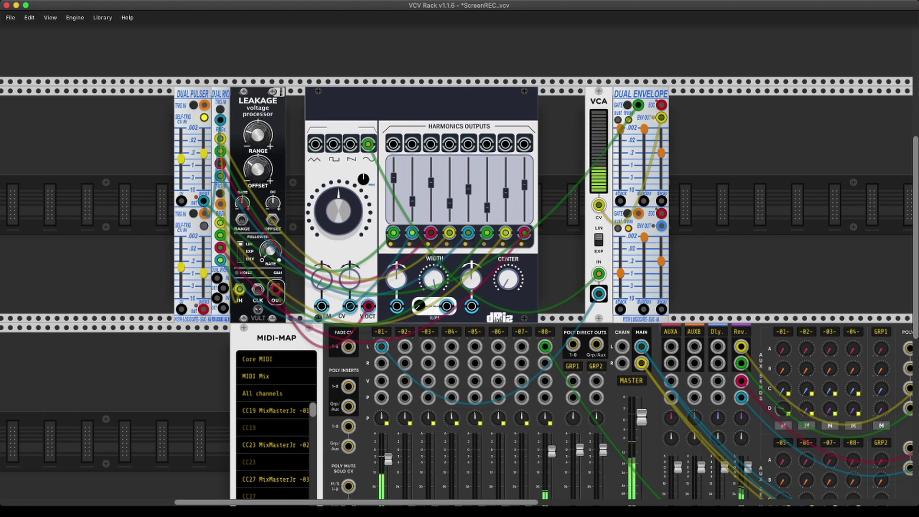
mouse_move(660, 193)
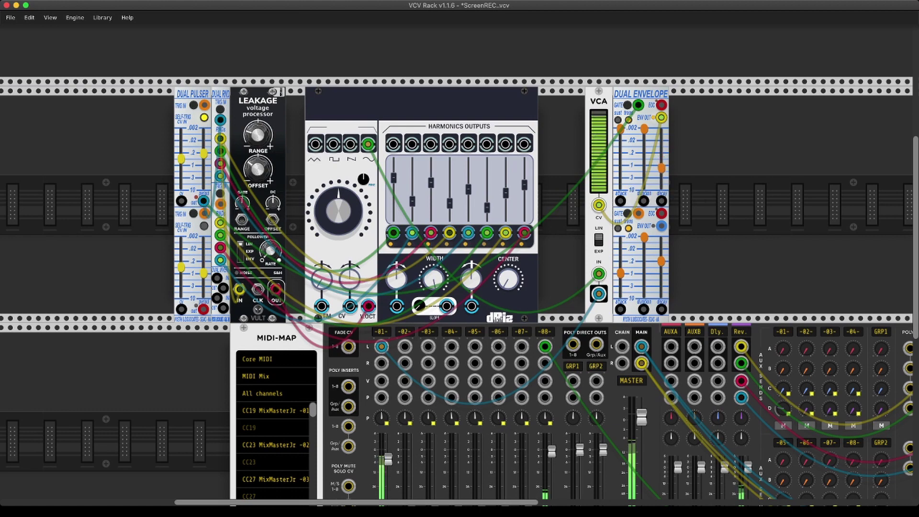
Reset all eight harmonic sliders of the oscillator to zero.
mouse_move(393, 229)
double_click(393, 177)
double_click(412, 201)
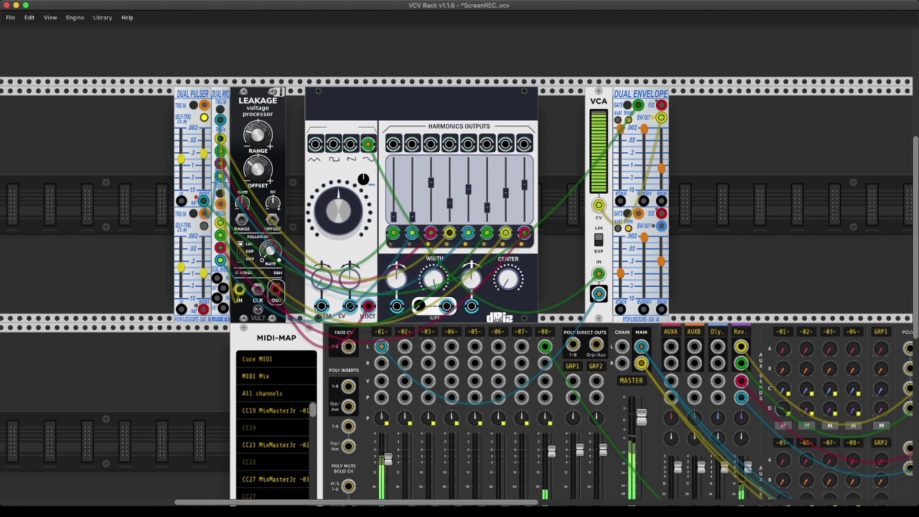
double_click(431, 182)
double_click(450, 218)
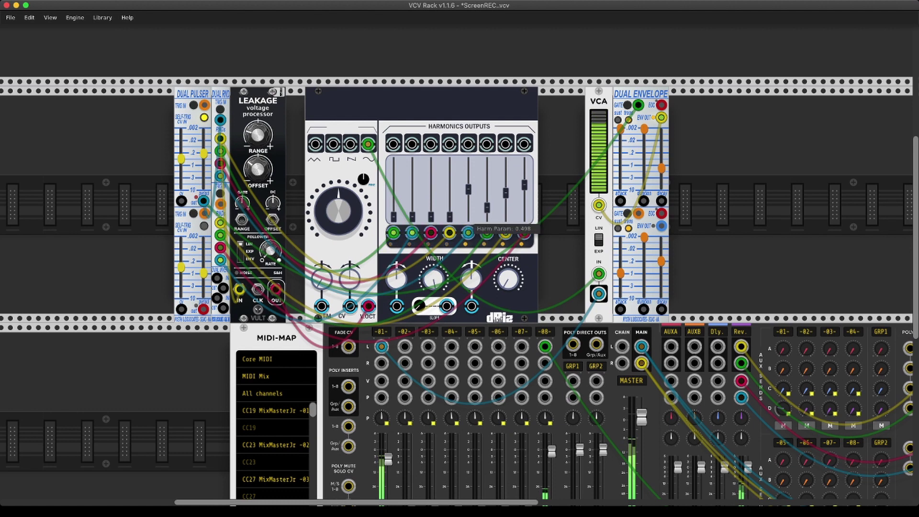
double_click(468, 217)
double_click(486, 218)
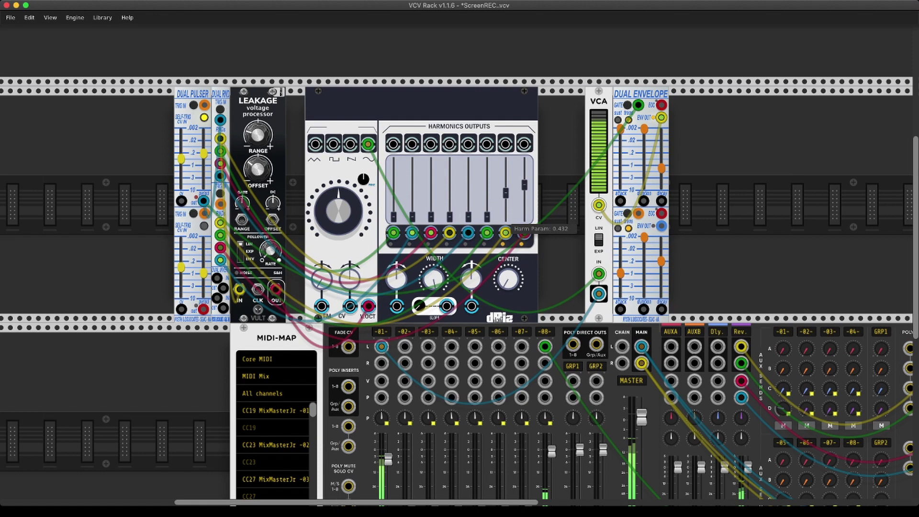
double_click(506, 218)
double_click(524, 218)
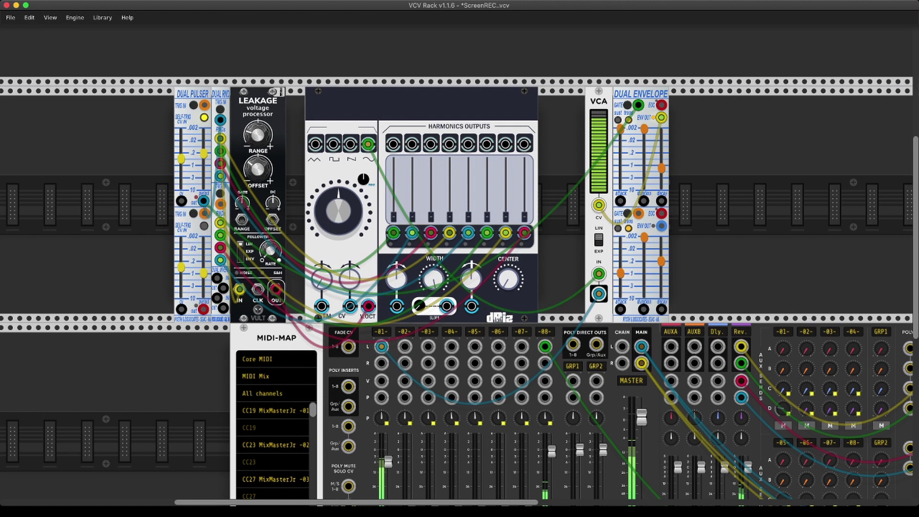
Sweep the oscillator's Center control up and back down to the first harmonic, and adjust its Width.
drag(511, 282, 511, 148)
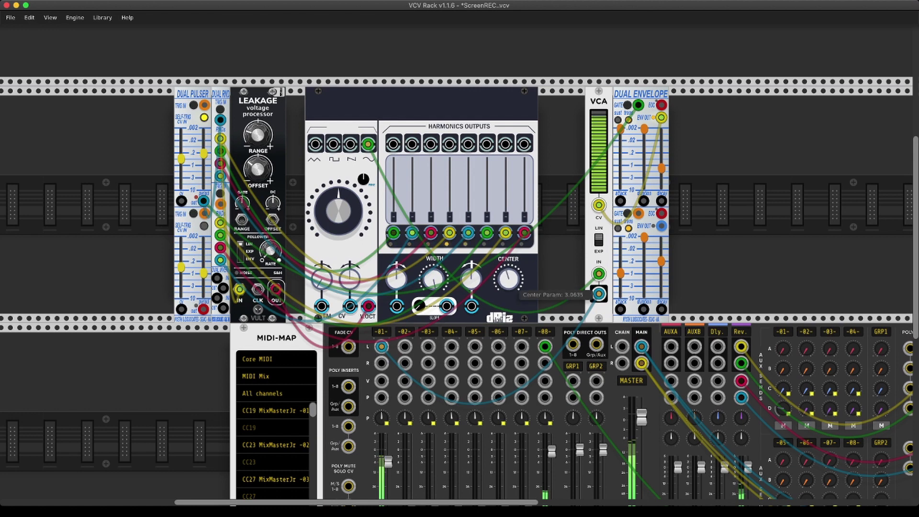
mouse_move(432, 278)
mouse_down()
mouse_move(433, 268)
mouse_move(433, 277)
mouse_up()
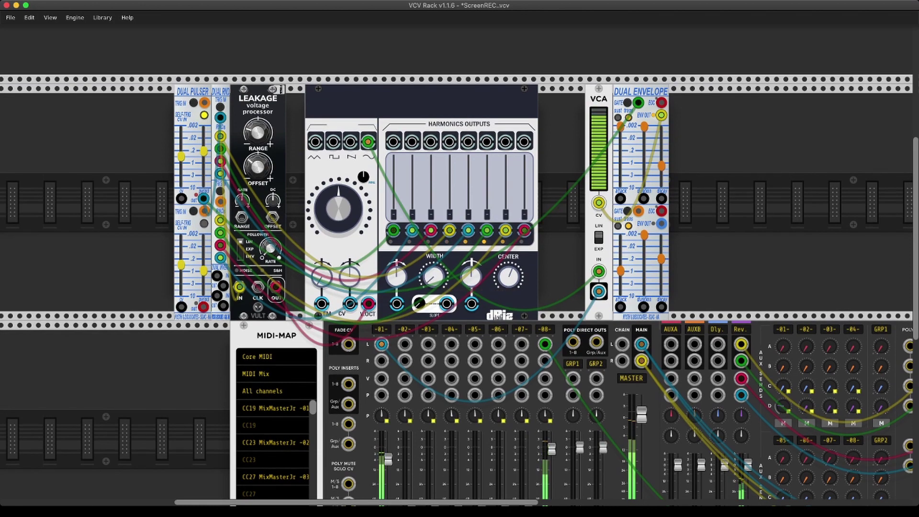
drag(508, 276, 508, 292)
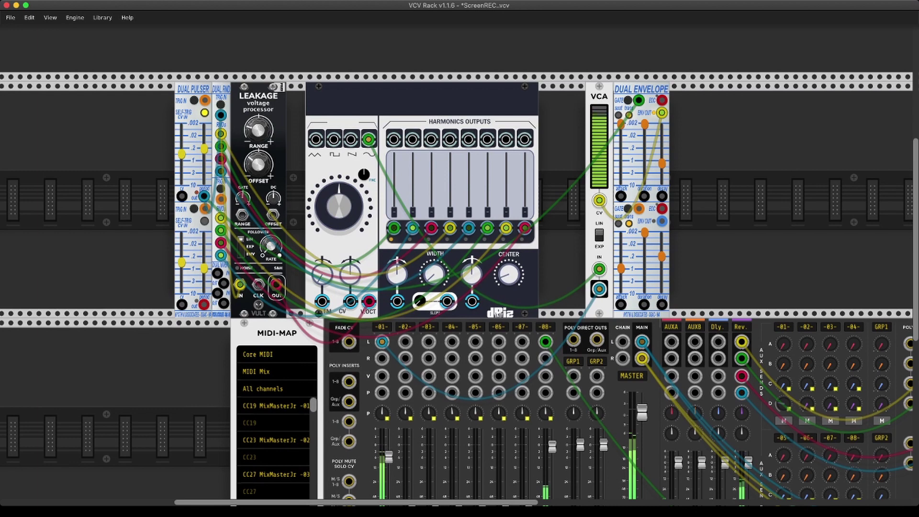
Unplug the random cables from the harmonic CV inputs, keeping only one and moving it to the fifth harmonic's input.
drag(449, 229, 470, 270)
drag(487, 228, 510, 263)
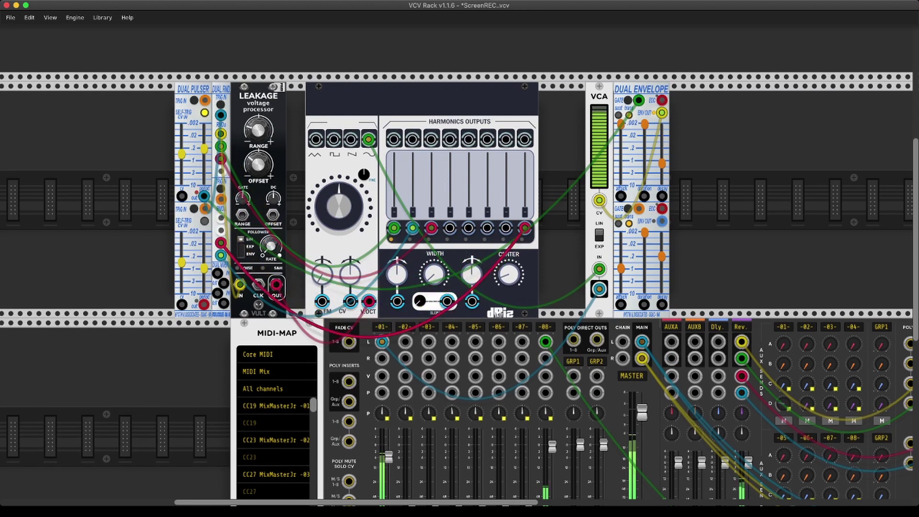
drag(525, 227, 523, 263)
drag(412, 227, 459, 236)
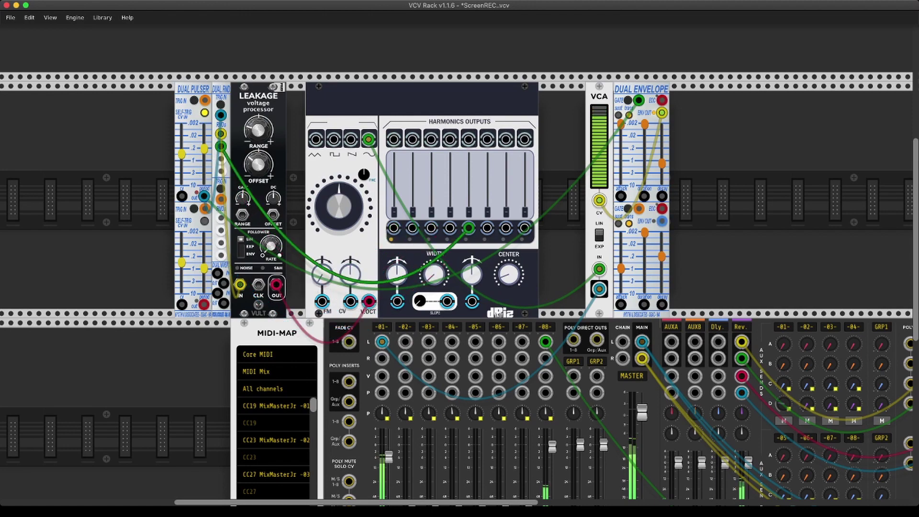
Patch the third and seventh harmonics' CV inputs to the second and fourth outputs of the random module's lower group.
scroll(460, 282, down, 1)
drag(431, 224, 221, 227)
drag(506, 224, 221, 251)
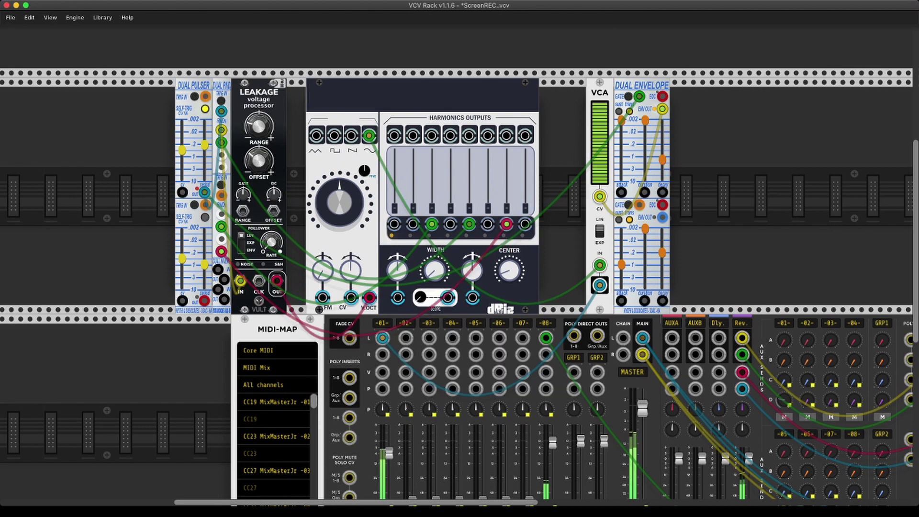